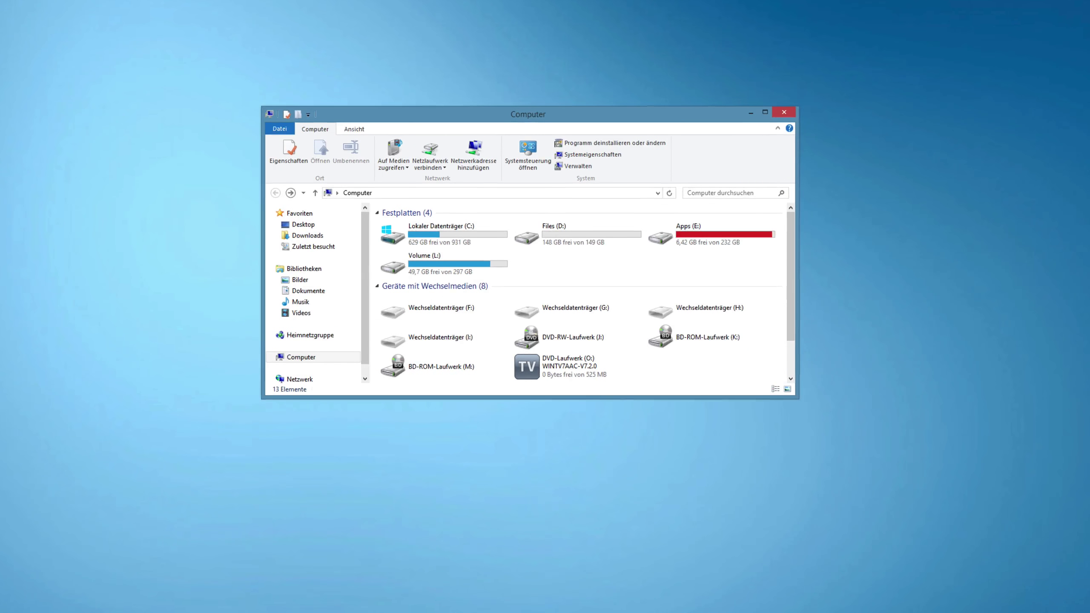
Run Setup.exe from the WINTV7AAC-V7.2.0 DVD drive and close the drive's folder window.
double_click(558, 330)
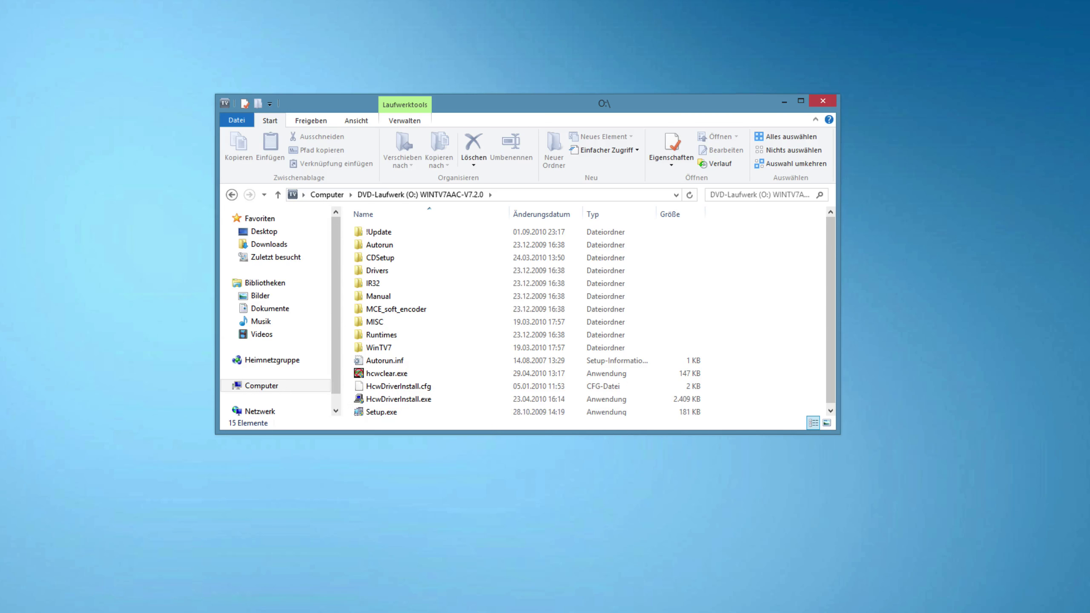
left_click(383, 411)
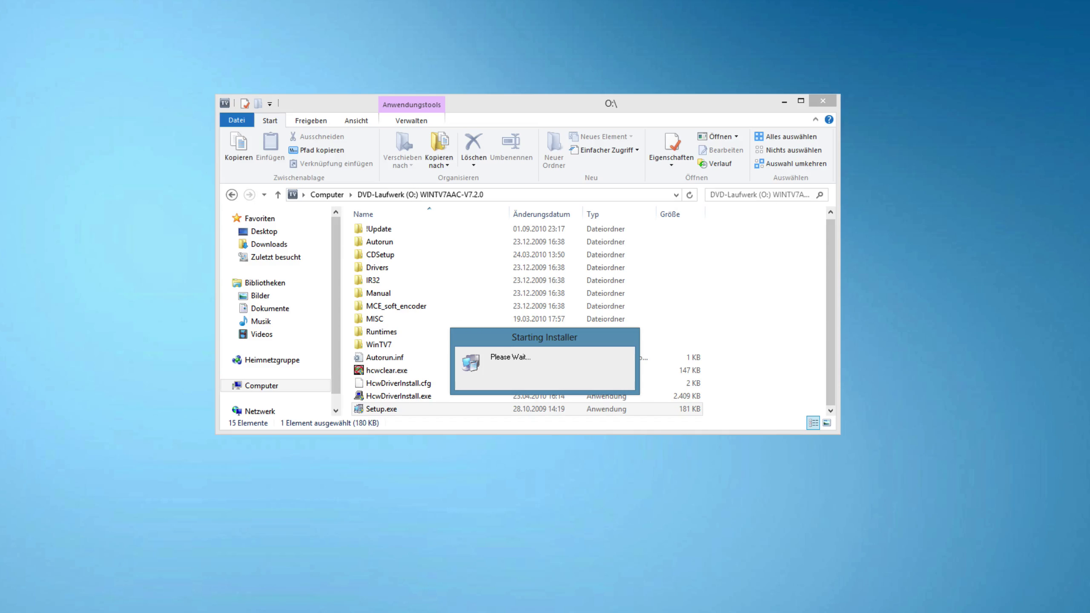
key("alt+F4")
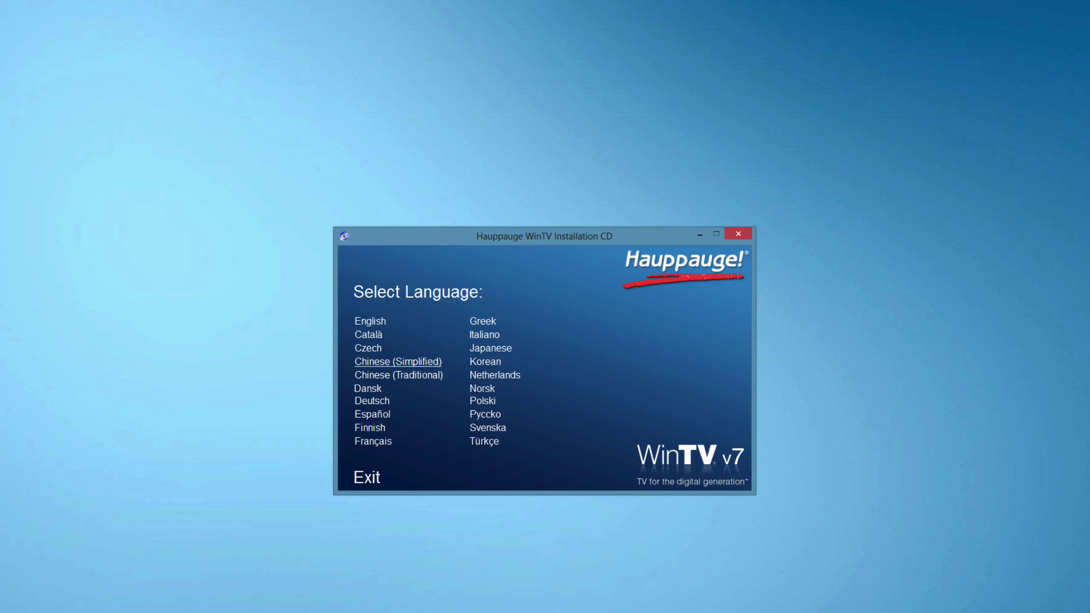
Select Deutsch as the installer language and install the Hauppauge drivers.
left_click(371, 401)
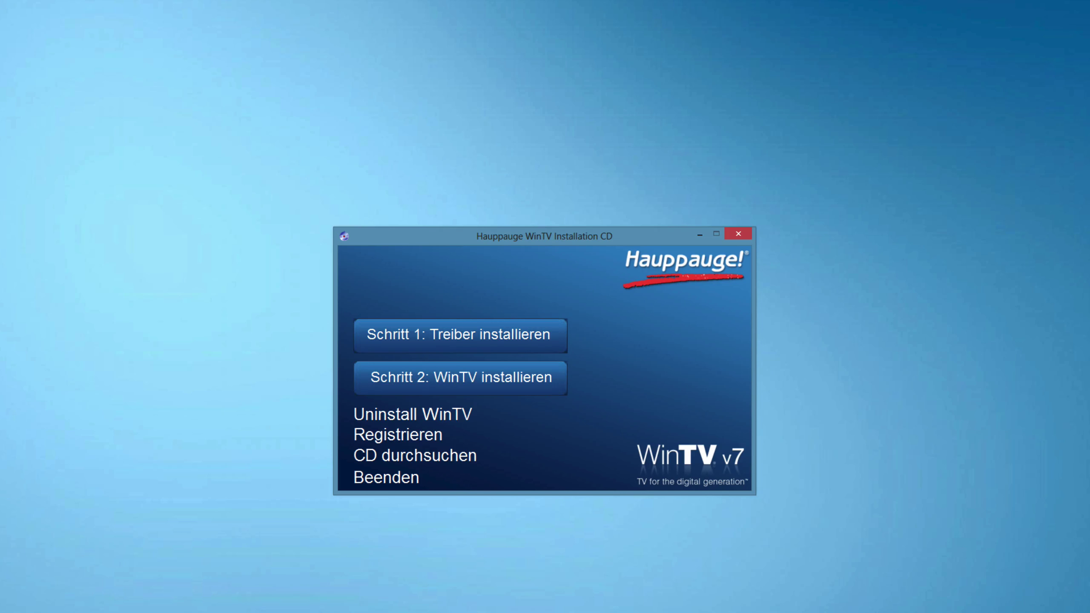
left_click(460, 335)
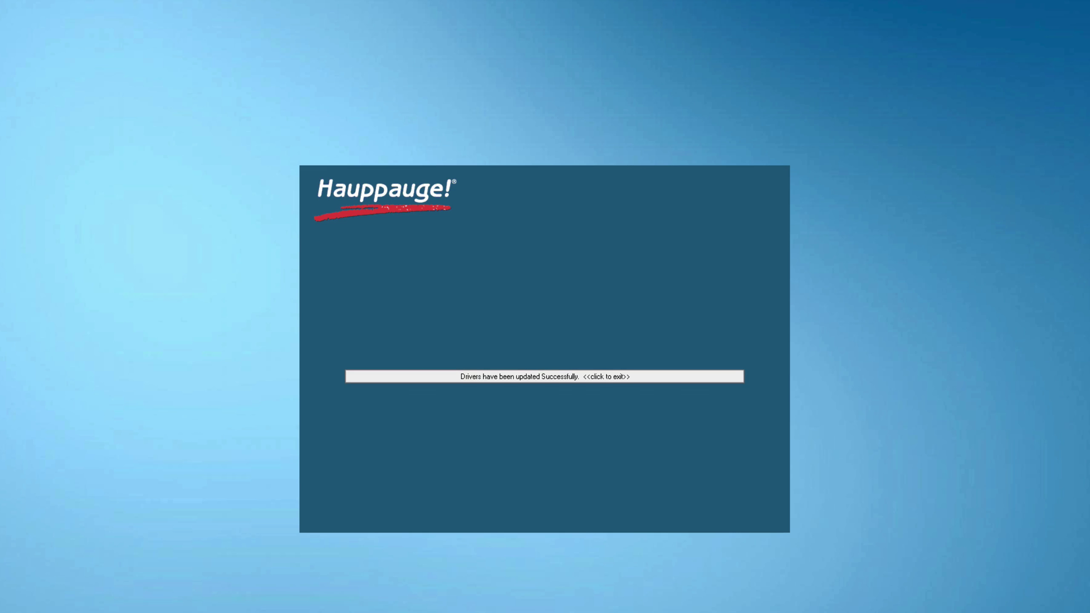
key("Return")
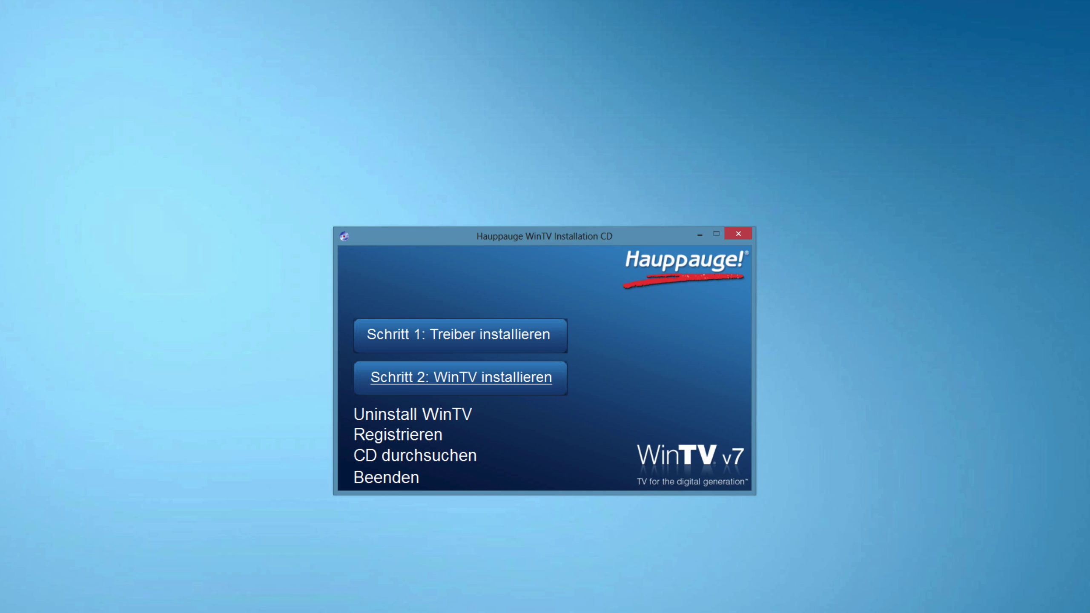
Install WinTV 7 with the default program and data directories and WinTV Extend enabled, and finish the setup.
left_click(460, 376)
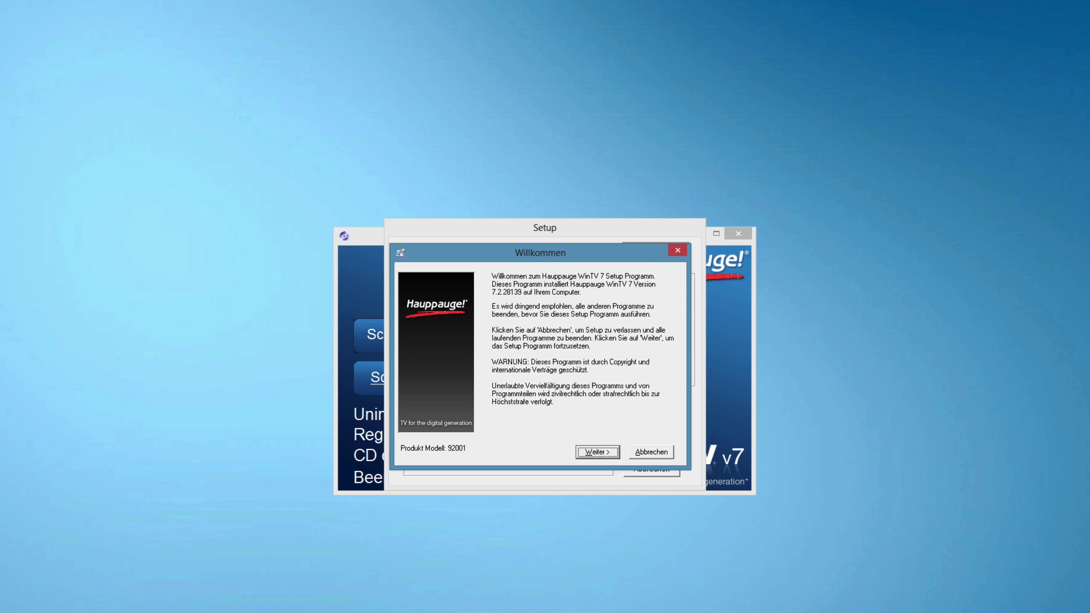
key("Return")
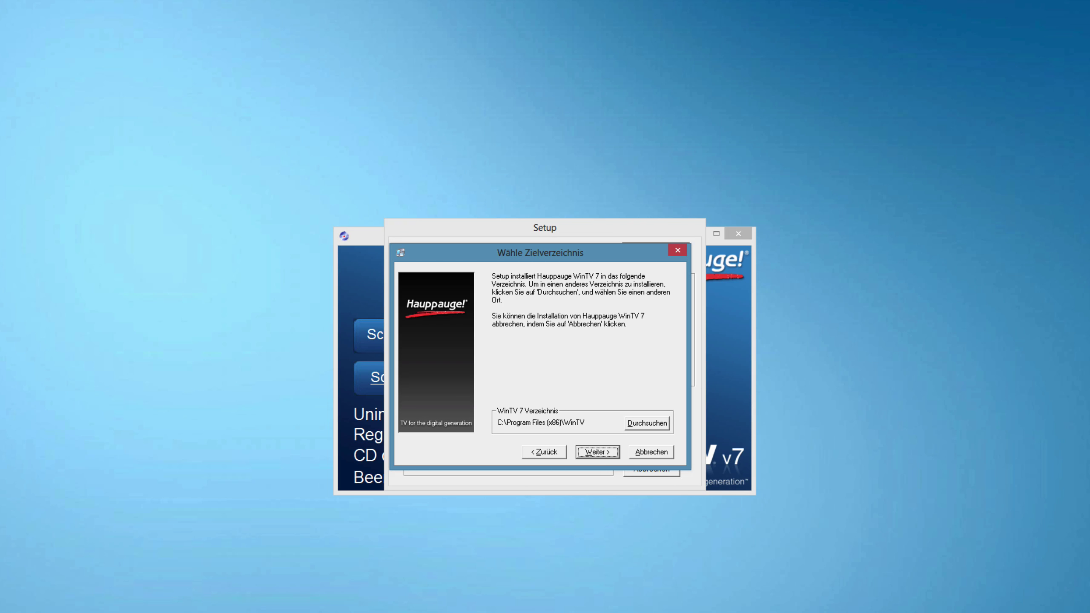
key("Return")
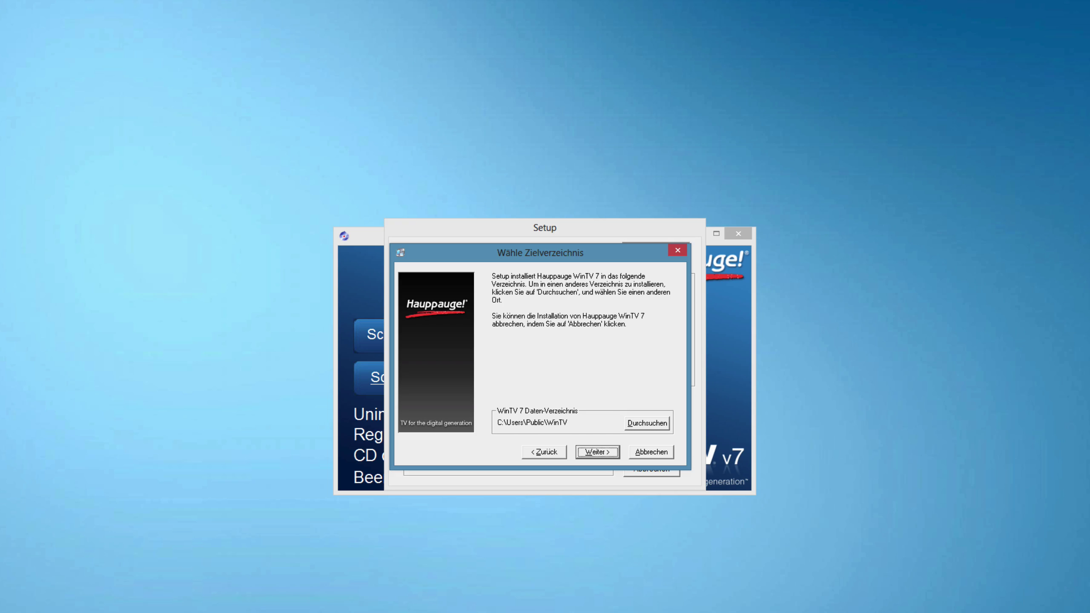
key("Return")
key("Return")
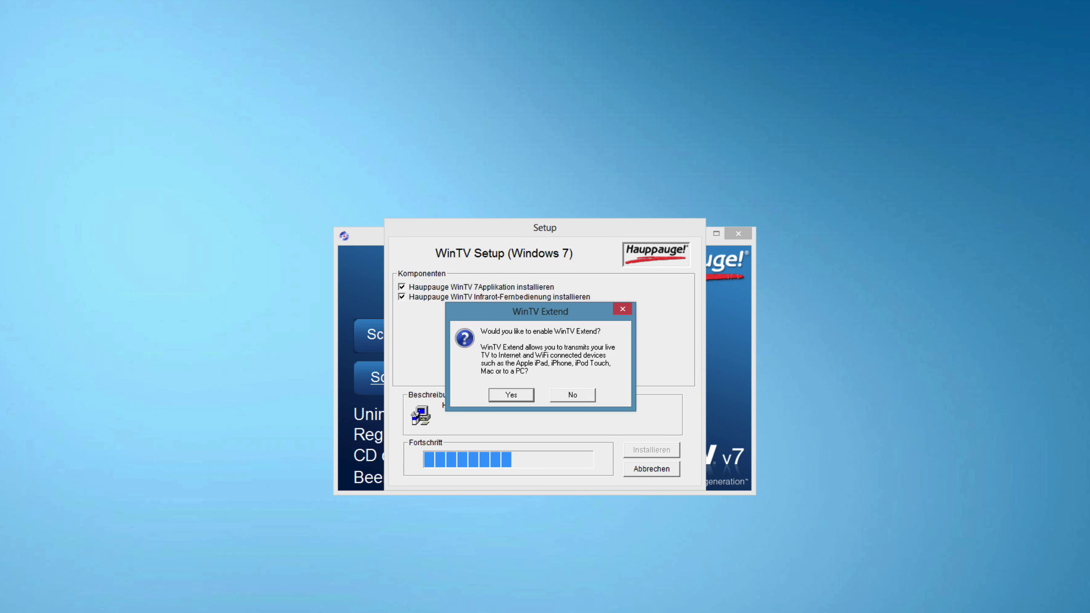
key("Return")
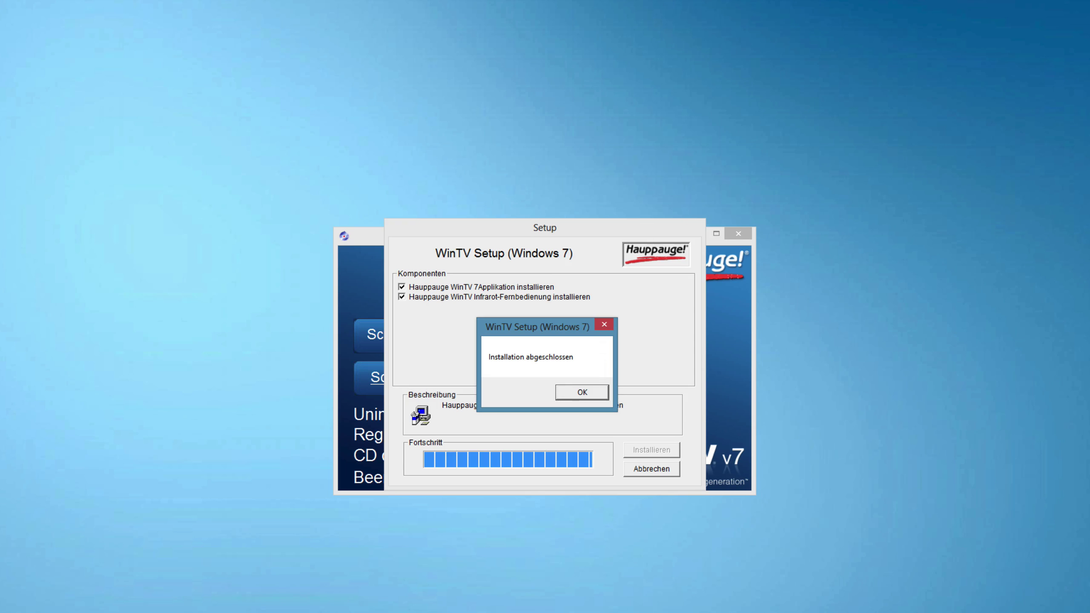
key("Return")
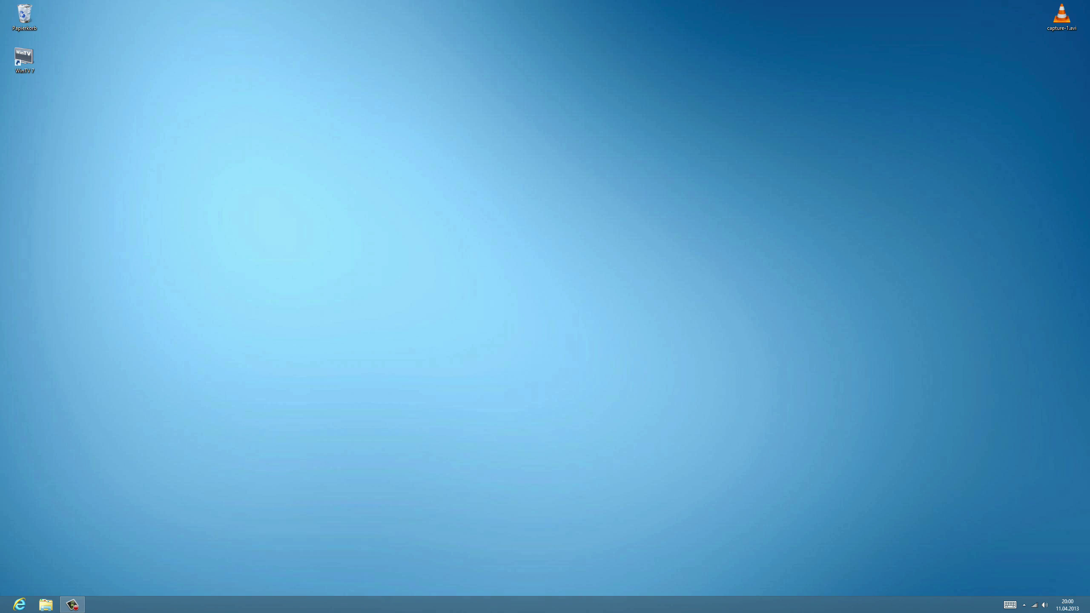
Start WinTV 7, skip configuring the WinTV-NOVA-S-Plus, and scan Digital DVB-S on the WinTV-NOVA-S-USB2 with a single LNB on 19.2E ASTRA.
double_click(25, 59)
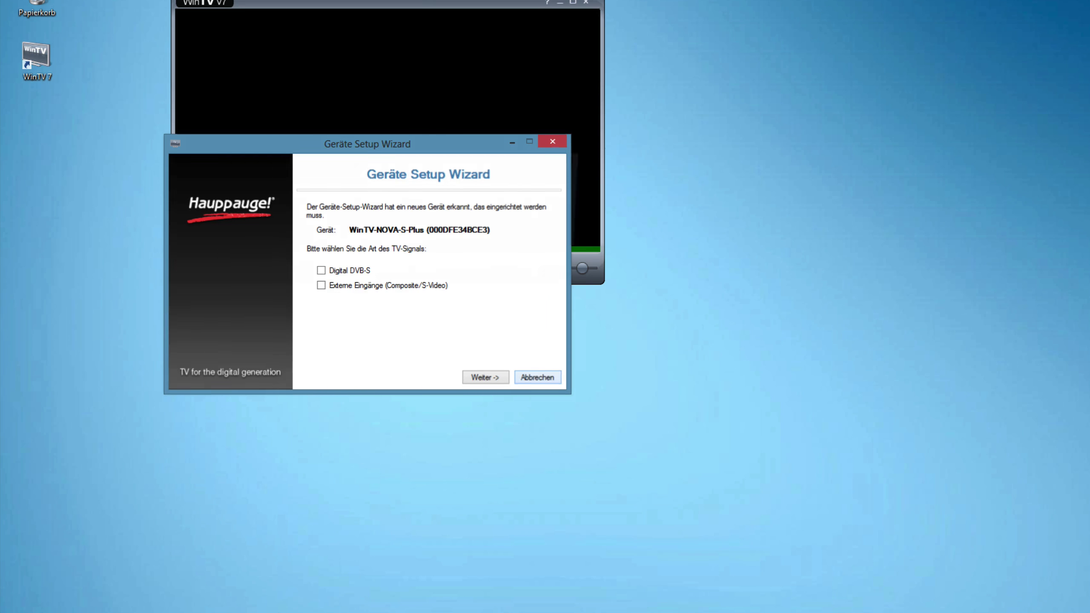
left_click(536, 377)
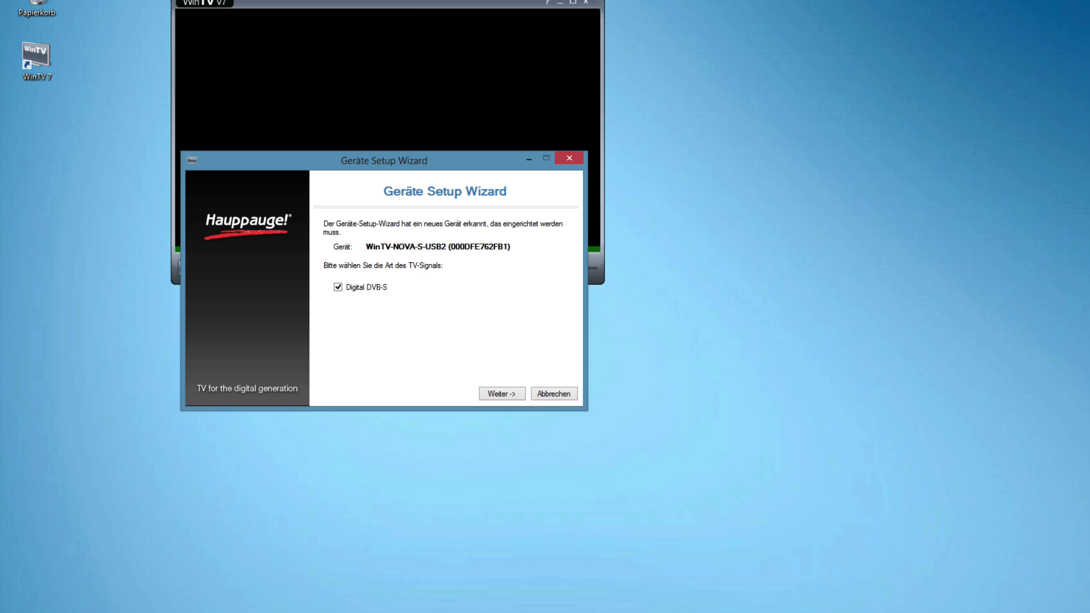
left_click(502, 393)
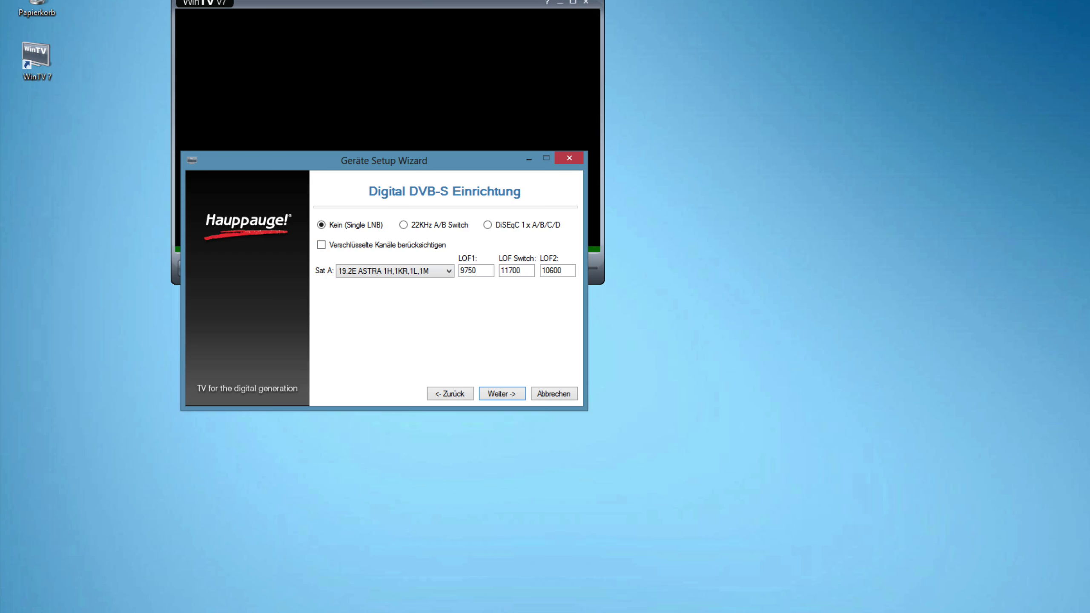
key("Return")
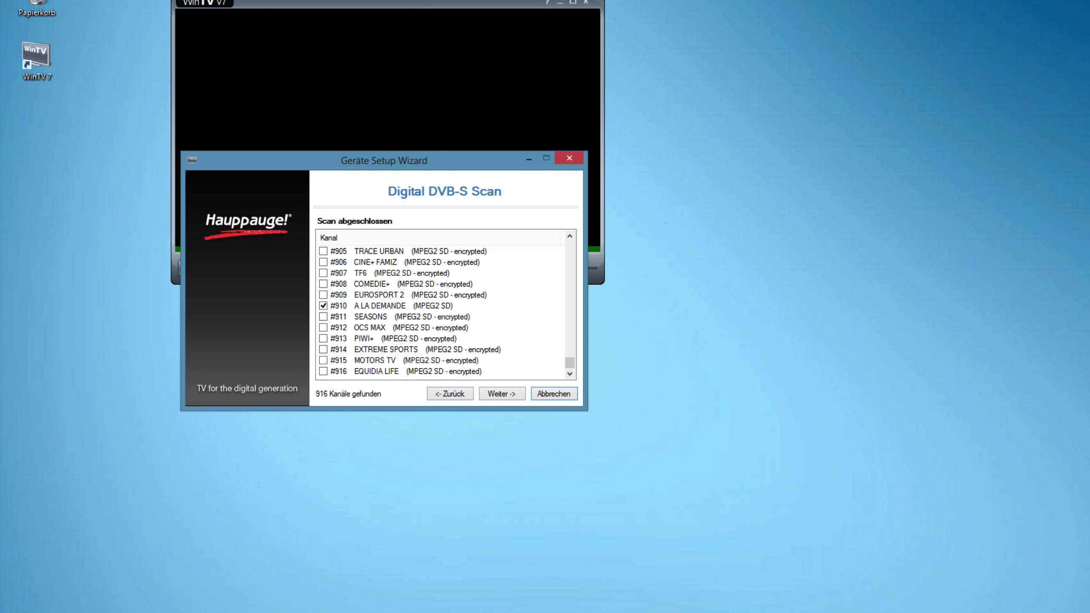
Look through the scanned channel list, accept it, and finish the device setup with live TV set to start.
left_click_drag(569, 363, 569, 282)
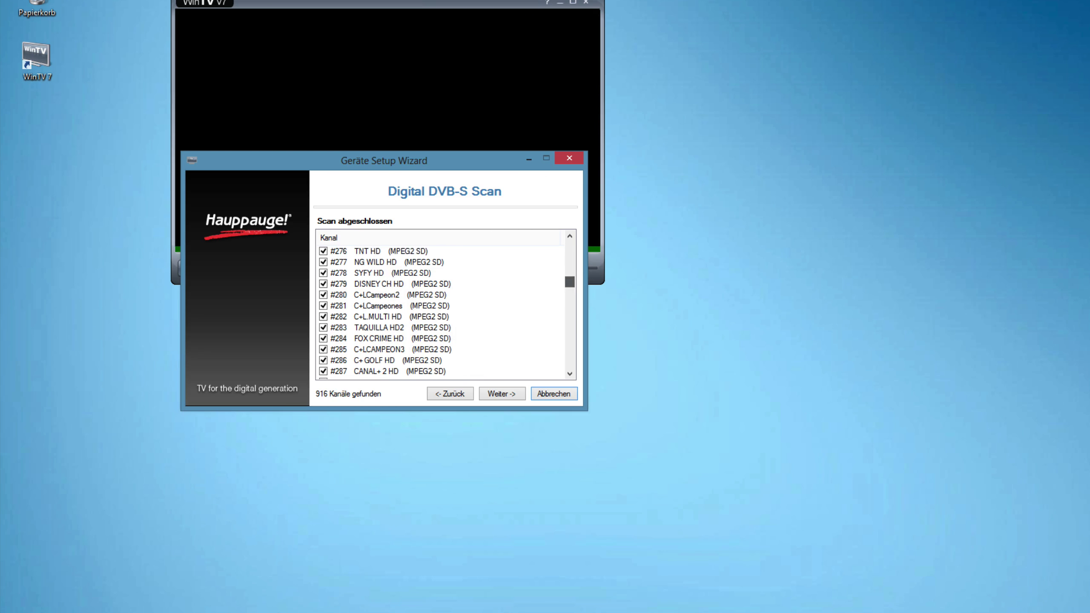
left_click(501, 393)
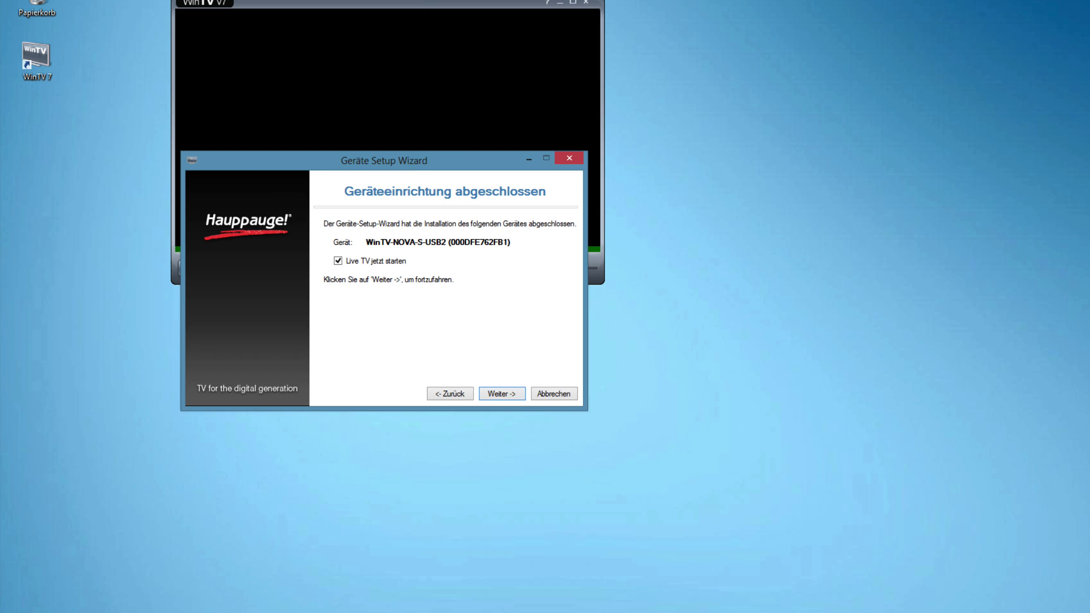
key("Return")
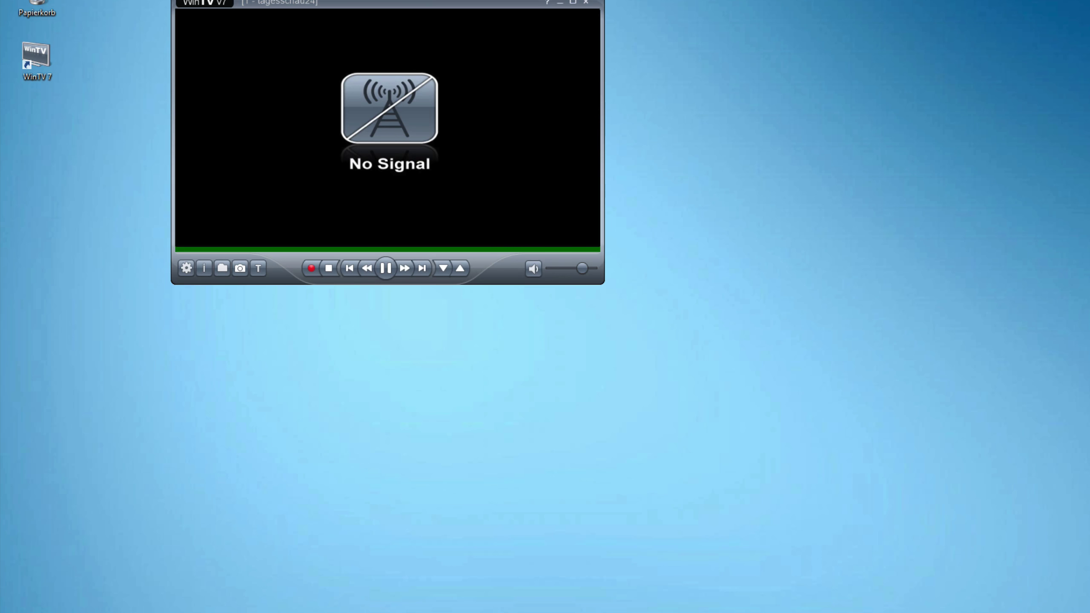
Open the WinTV settings and toggle the option to search for updates online.
left_click(186, 268)
left_click(186, 268)
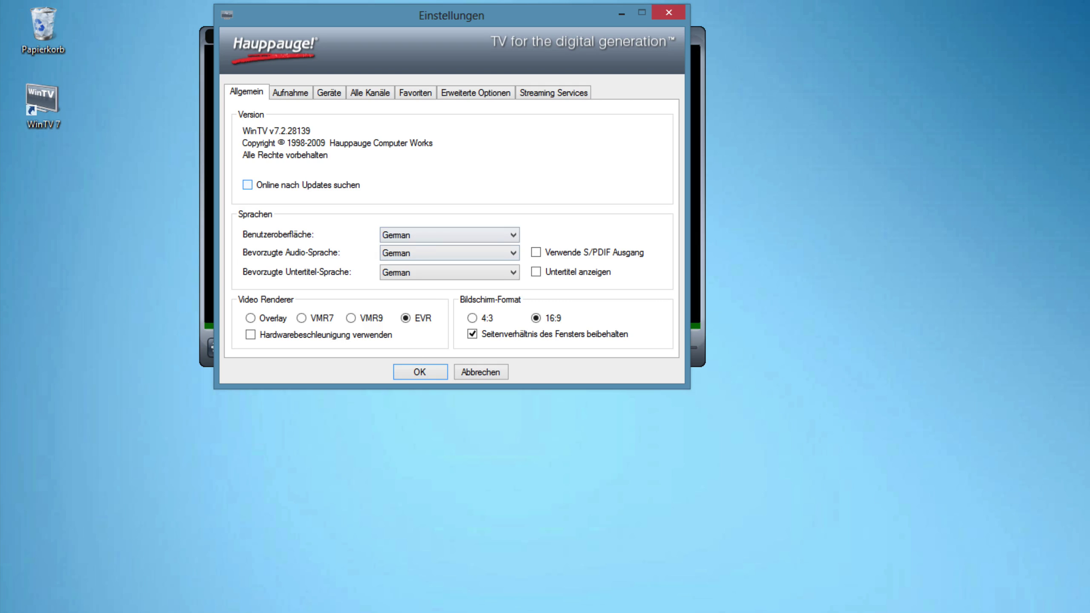
left_click(248, 184)
Review the recording, device, channel, favourites, advanced and streaming settings, including the snapshot file type, and accept the configuration.
left_click(290, 92)
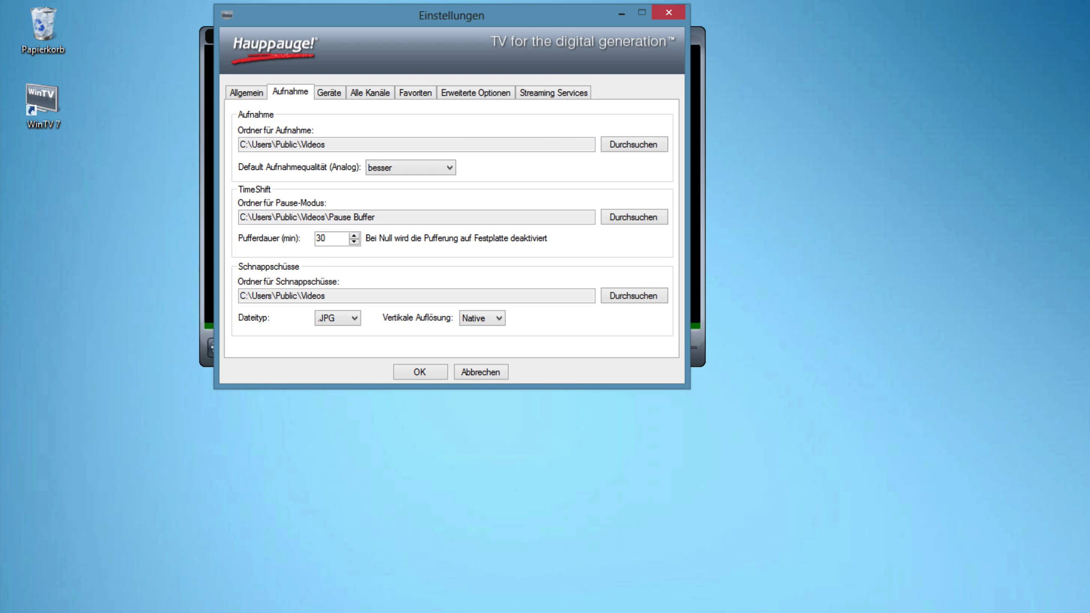
left_click(337, 318)
left_click(337, 318)
key("ctrl+Tab")
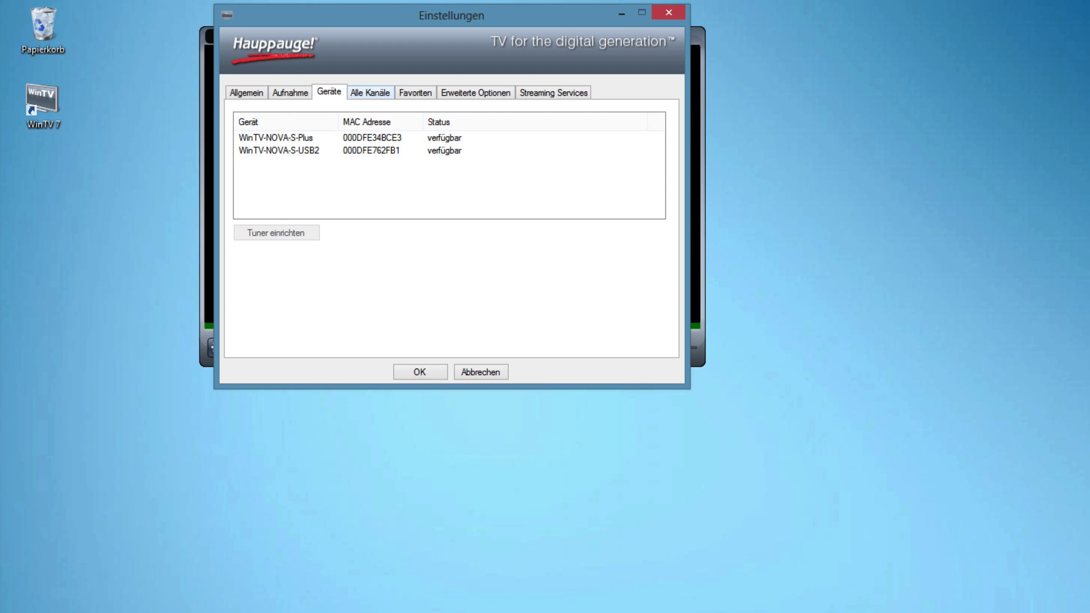
key("ctrl+Tab")
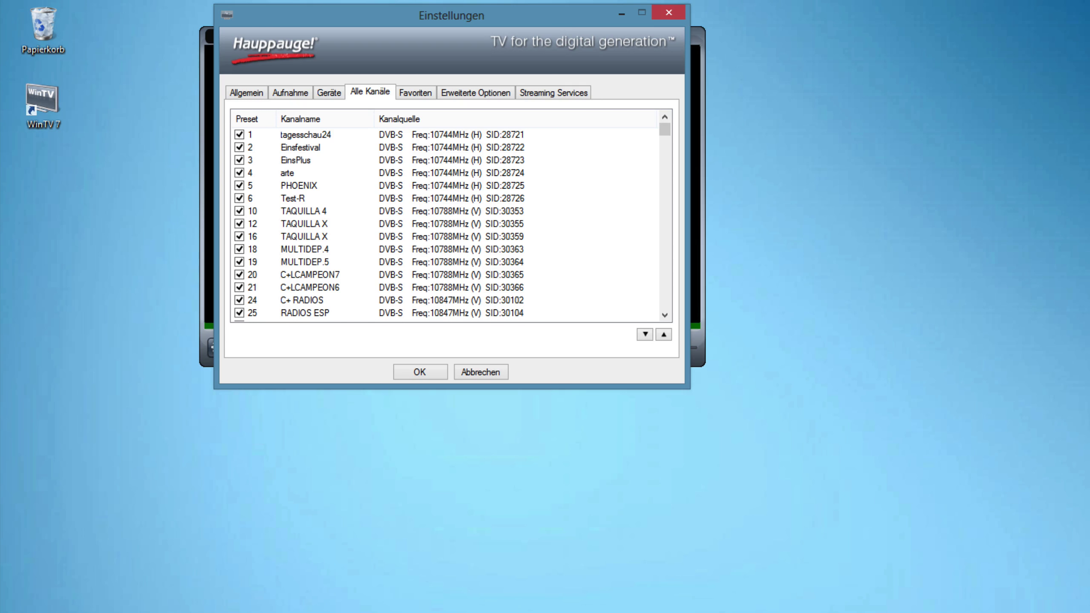
key("ctrl+Tab")
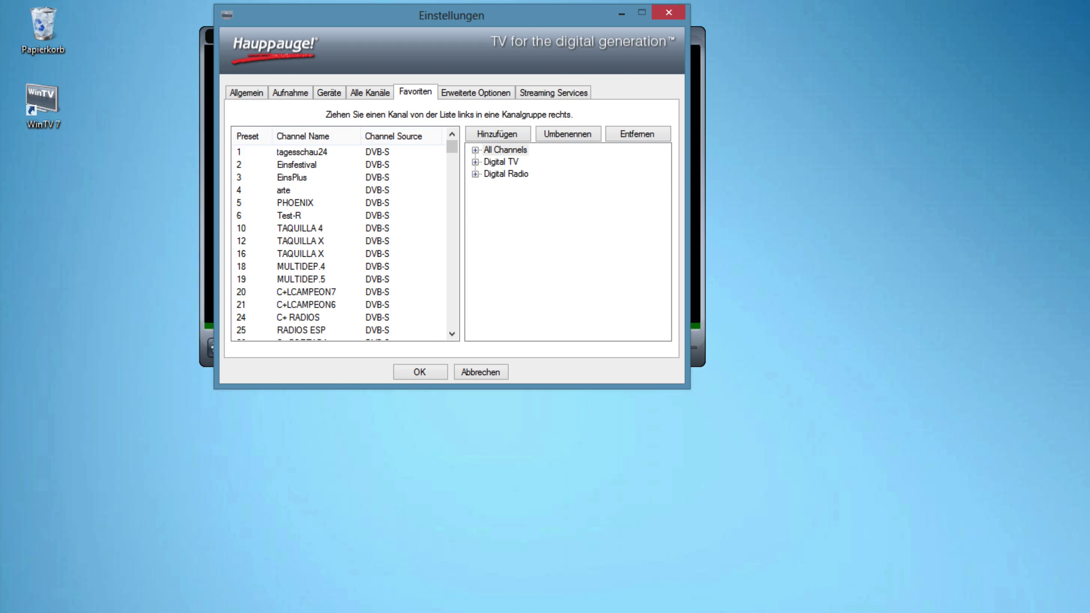
key("ctrl+Tab")
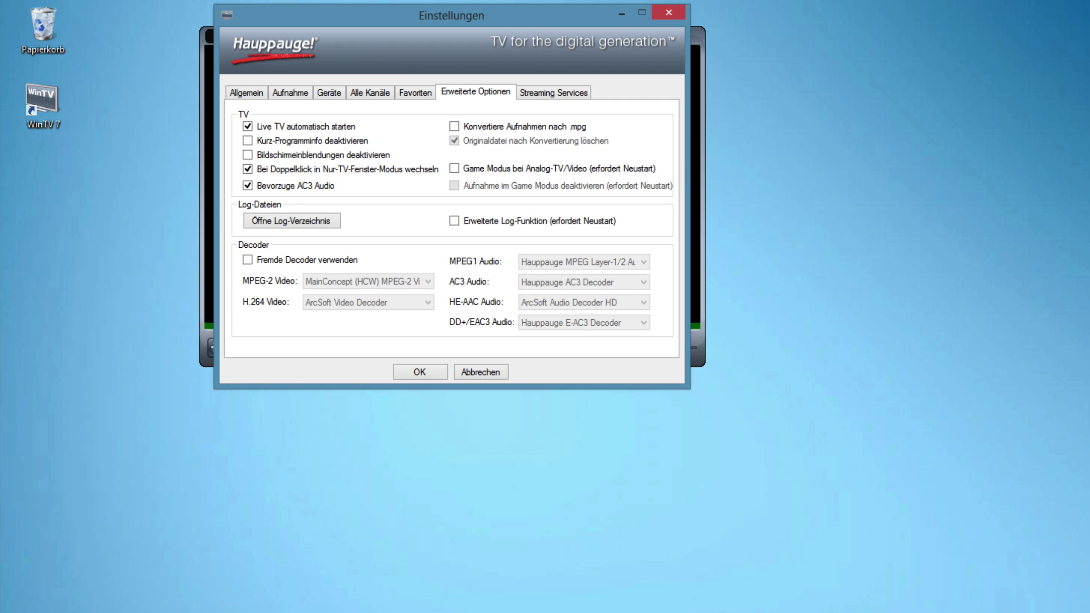
key("ctrl+Tab")
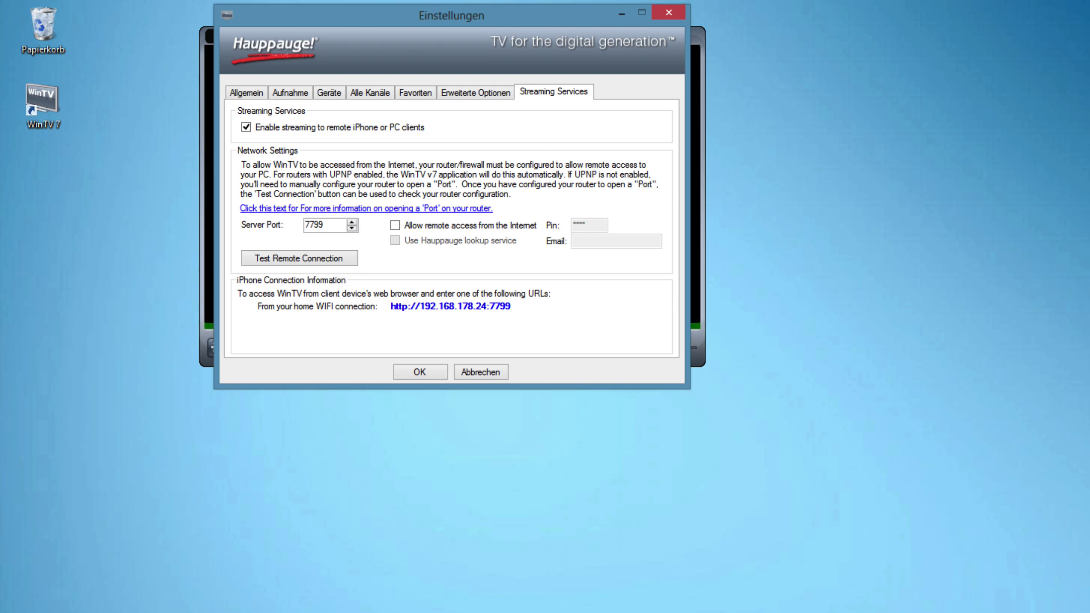
key("Return")
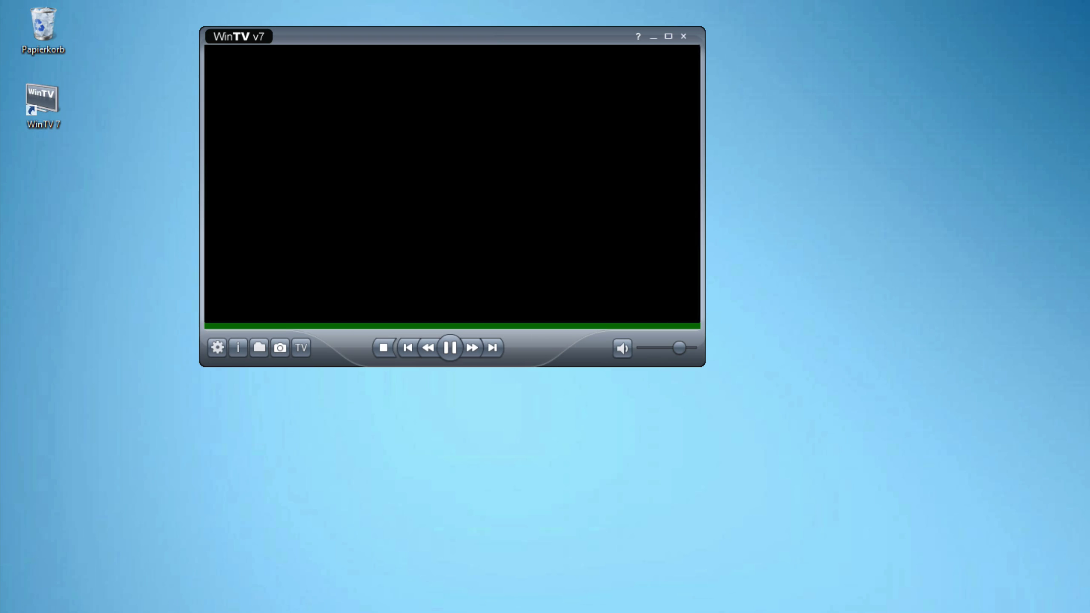
Open the channel selection list and filter all channels by "rtl".
right_click(330, 244)
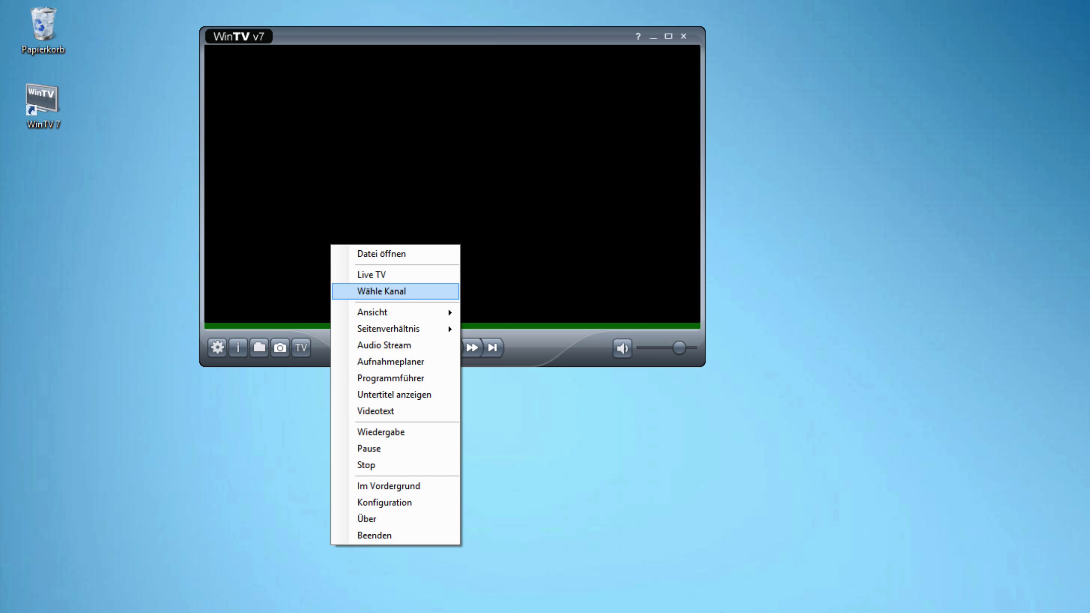
key("Return")
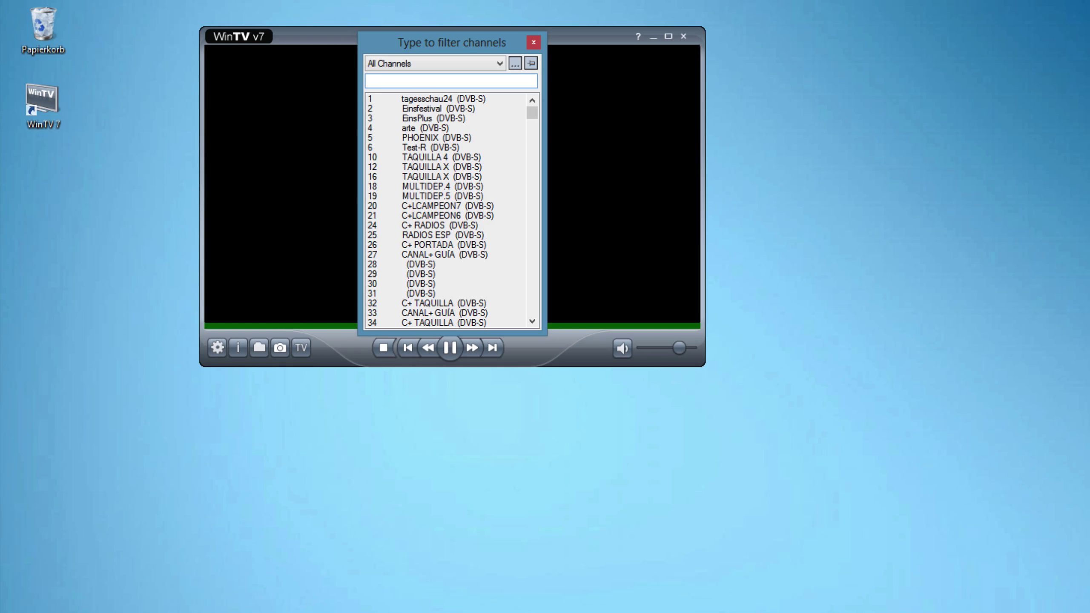
type("rtl")
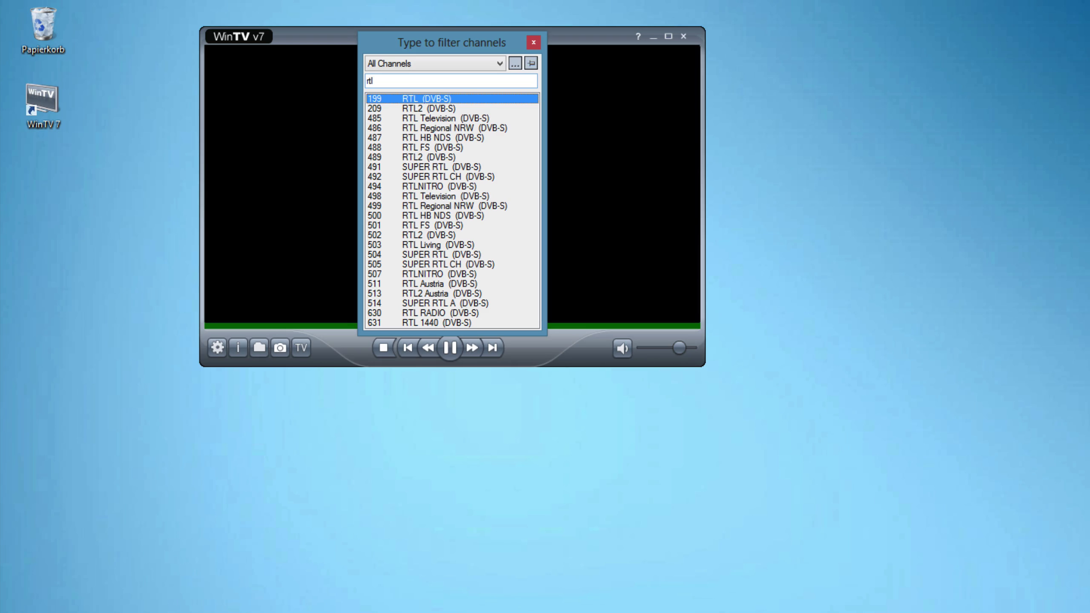
Change the channel filter to "zdf" and tune to channel 398 ZDF.
key("BackSpace")
key("BackSpace")
key("BackSpace")
type("zdf")
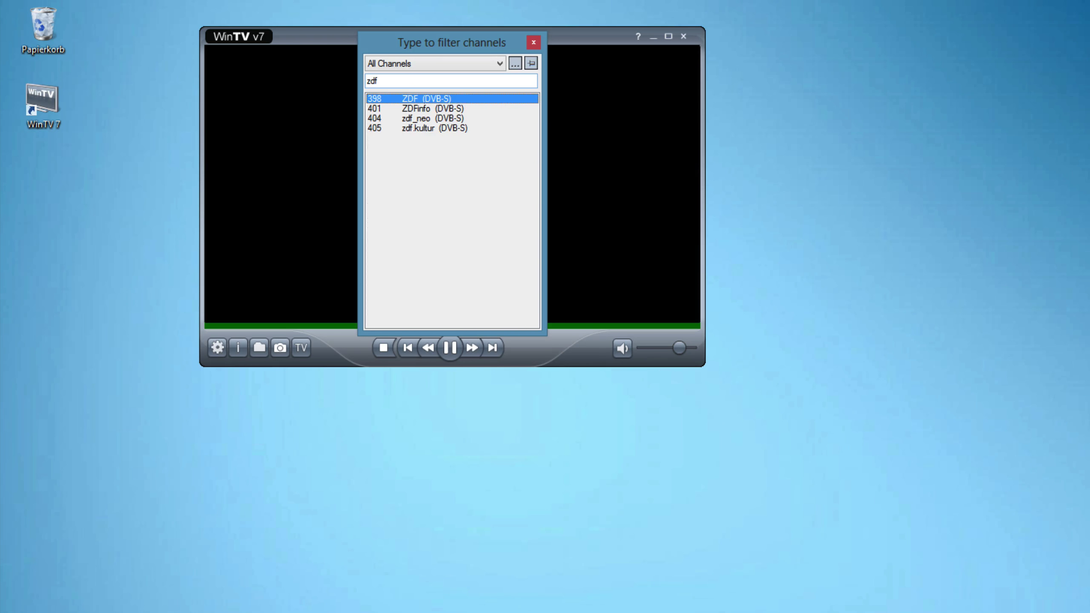
key("Return")
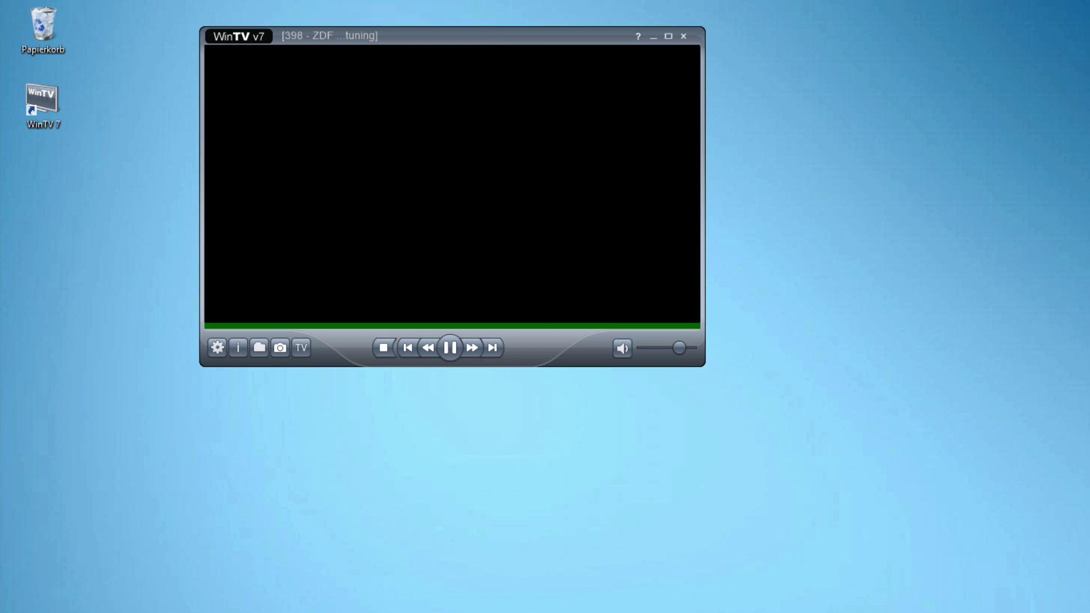